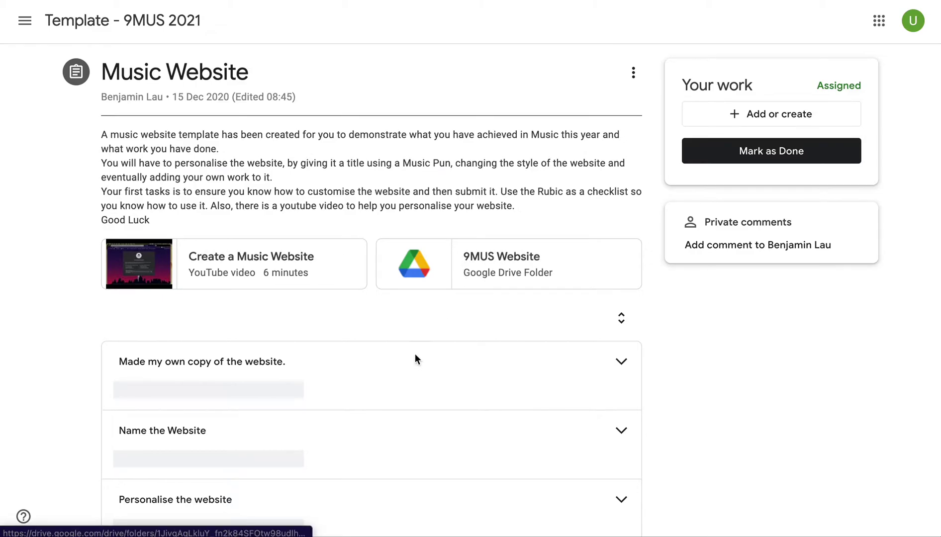
{"action": "scroll", "coordinate": [415, 359], "scroll_direction": "down", "scroll_amount": 1}
{"action": "scroll", "coordinate": [415, 359], "scroll_direction": "down", "scroll_amount": 2}
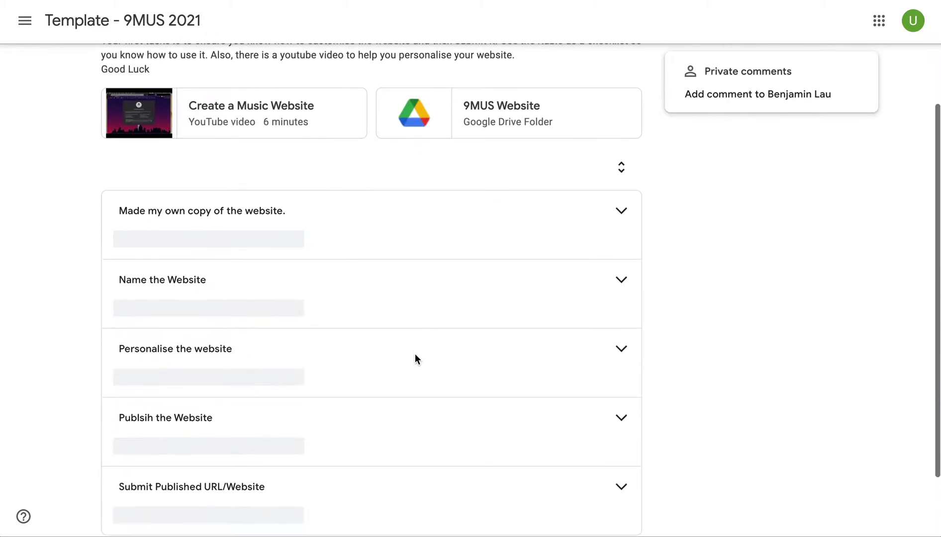
Step: Expand the 'Made my own copy of the website.' rubric criterion in the Music Website assignment
{"action": "left_click", "coordinate": [622, 212]}
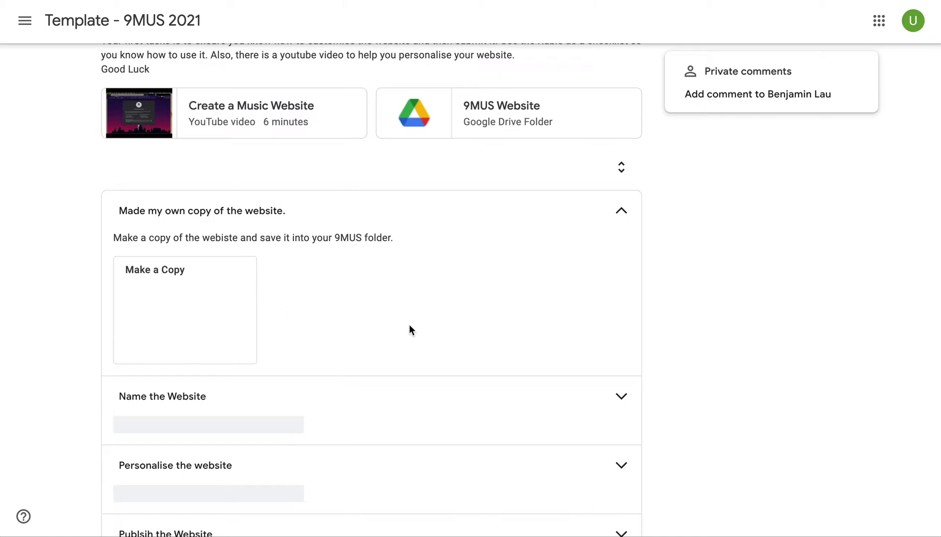
{"action": "scroll", "coordinate": [409, 324], "scroll_direction": "down", "scroll_amount": 1}
{"action": "scroll", "coordinate": [271, 351], "scroll_direction": "down", "scroll_amount": 1}
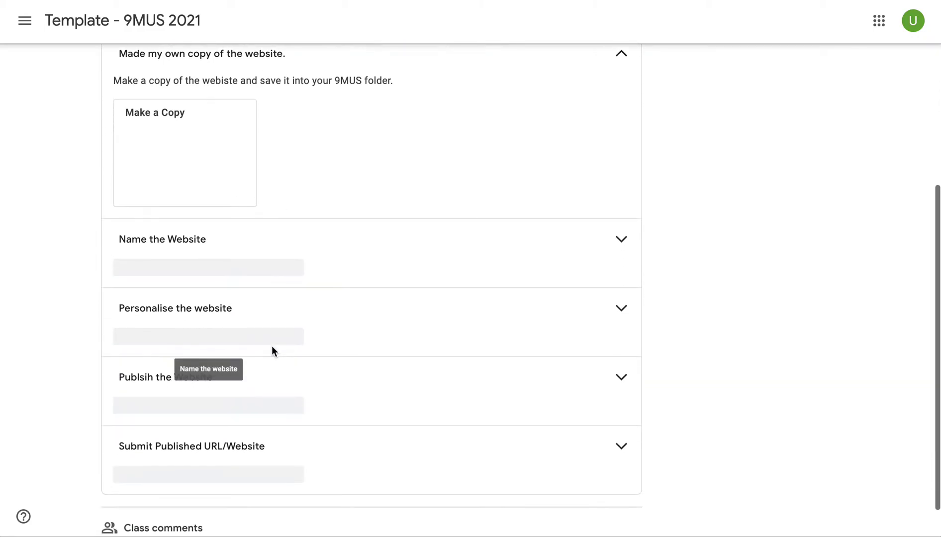
{"action": "scroll", "coordinate": [335, 343], "scroll_direction": "down", "scroll_amount": 1}
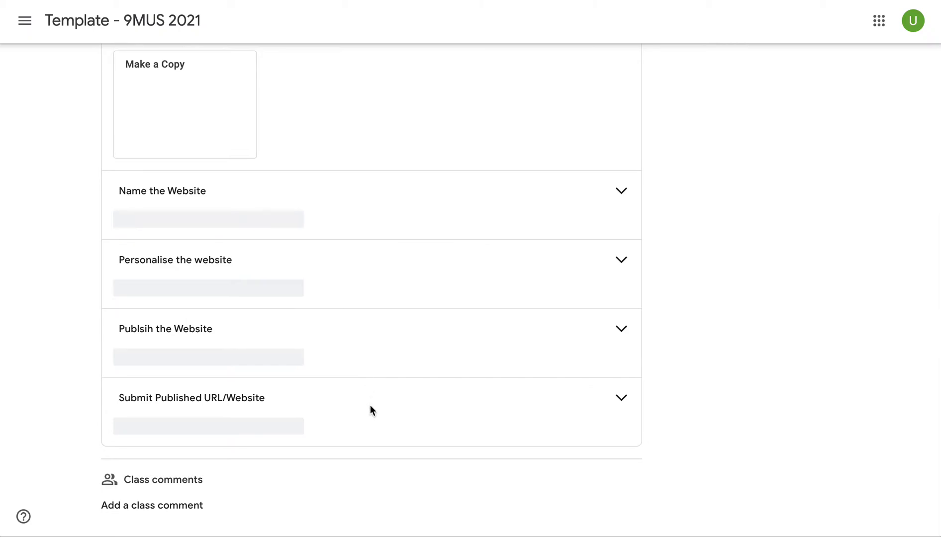
{"action": "scroll", "coordinate": [370, 405], "scroll_direction": "up", "scroll_amount": 5}
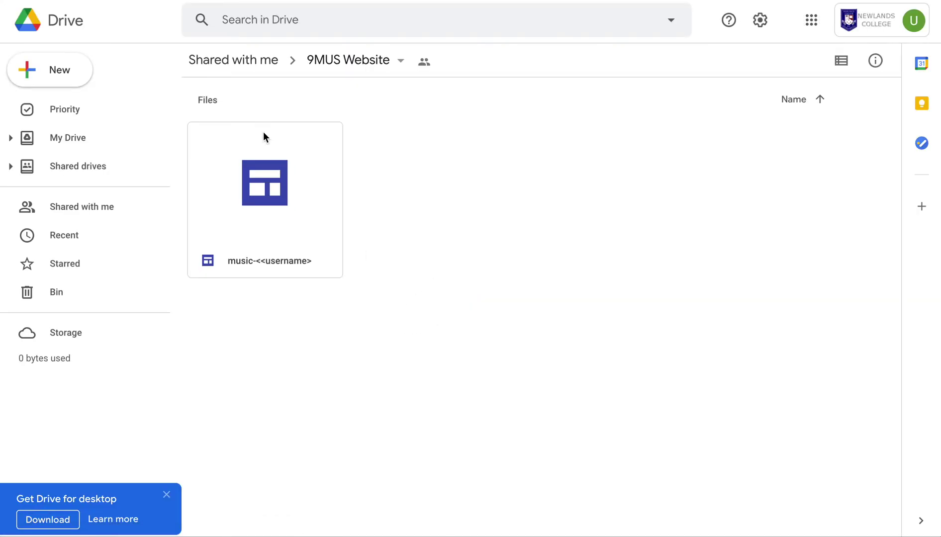
Step: Make a copy of the music-<<username>> template site into My Drive and locate it under Recent
{"action": "left_click", "coordinate": [279, 178]}
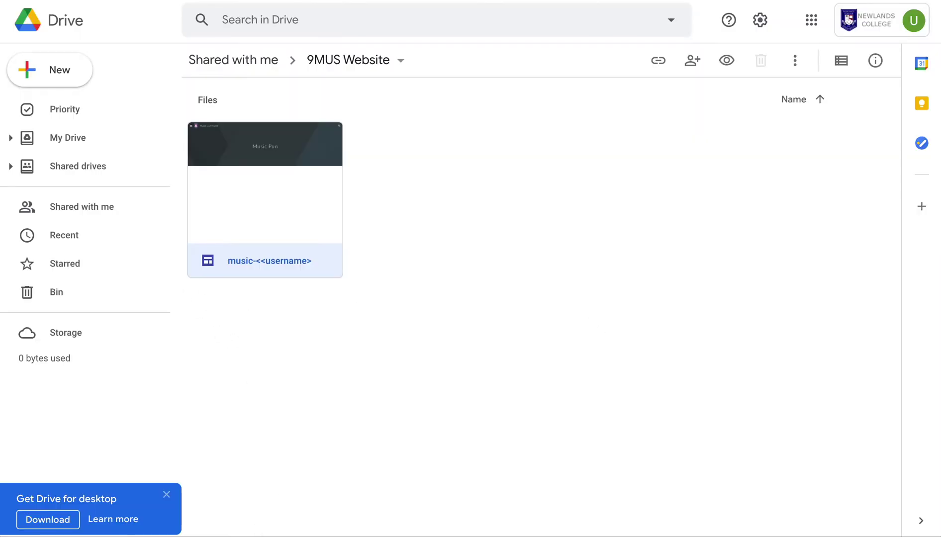
{"action": "right_click", "coordinate": [286, 262]}
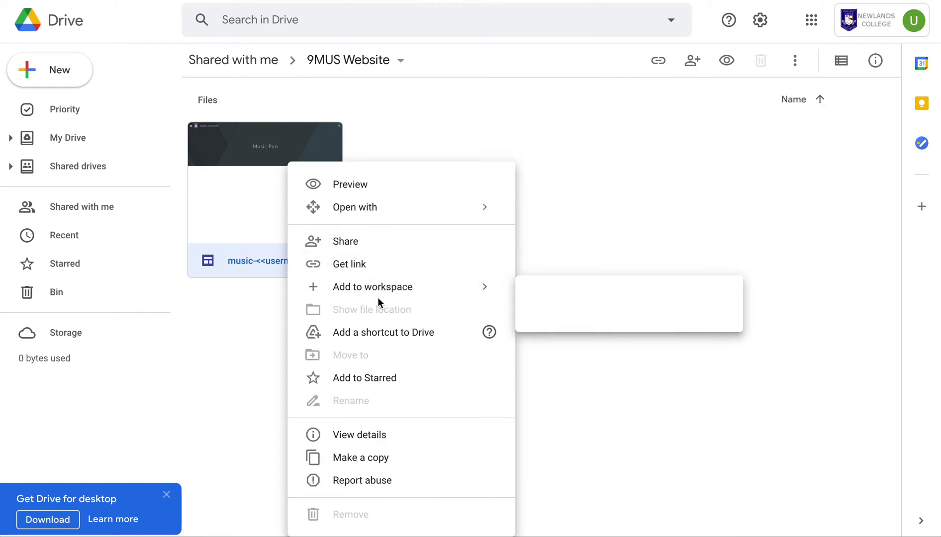
{"action": "left_click", "coordinate": [373, 463]}
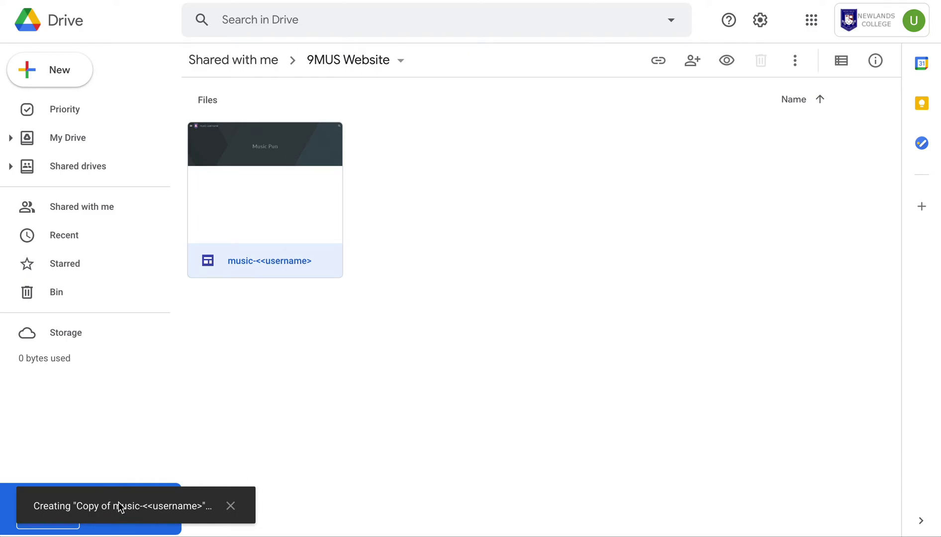
{"action": "left_click", "coordinate": [306, 511]}
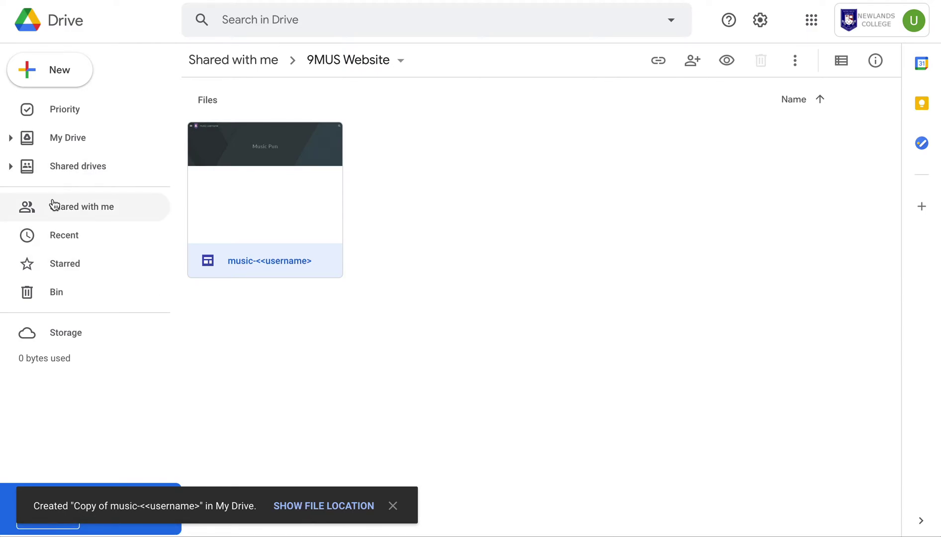
{"action": "left_click", "coordinate": [60, 240]}
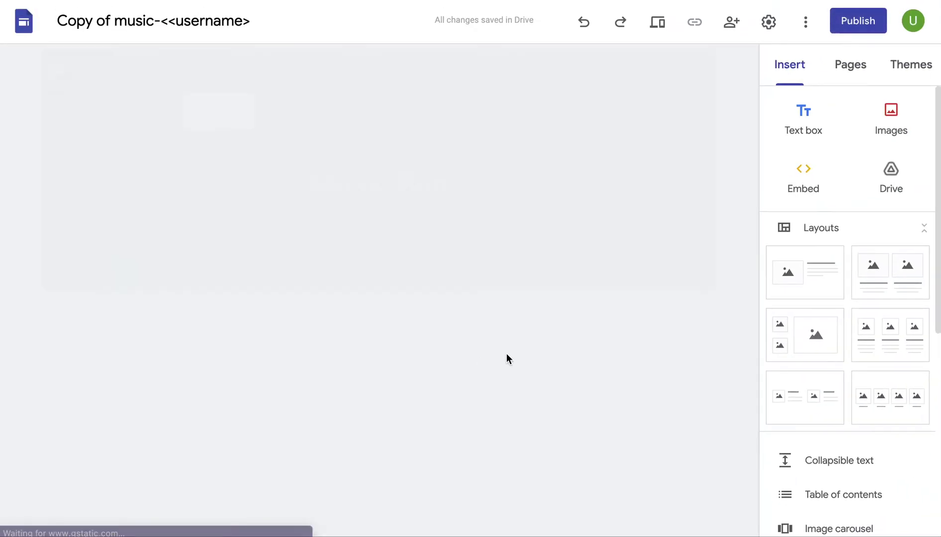
Step: Remove the 'Copy of ' prefix from the site's document name
{"action": "left_click", "coordinate": [392, 136]}
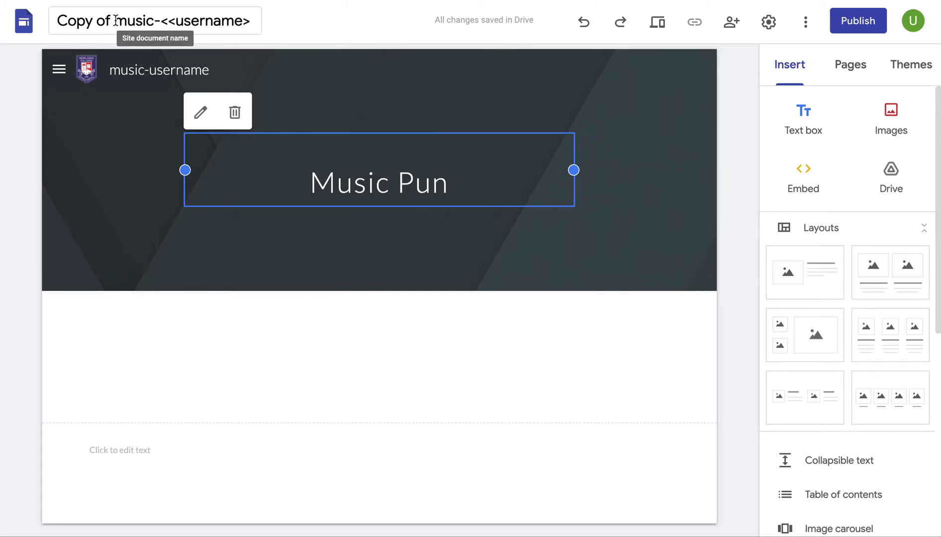
{"action": "left_click_drag", "start_coordinate": [116, 20], "coordinate": [5, 15]}
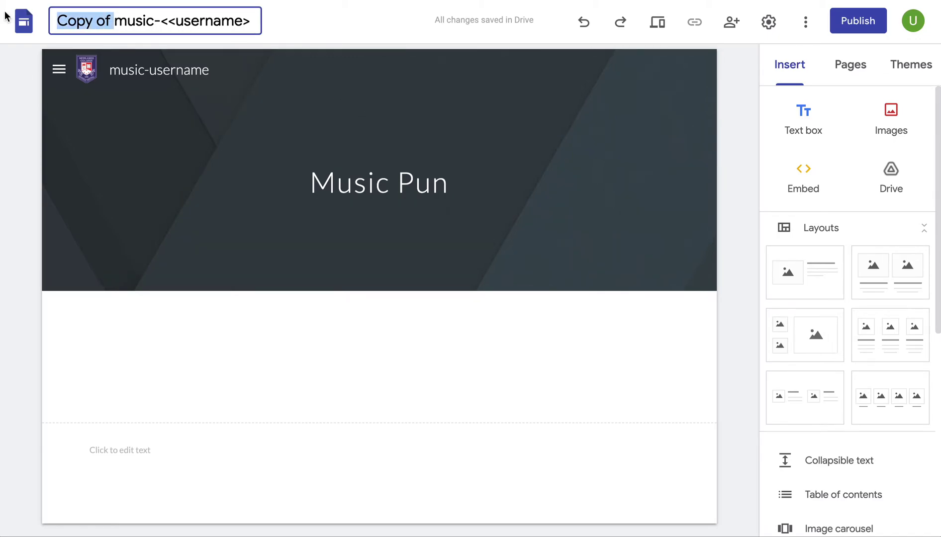
{"action": "key", "text": "BackSpace"}
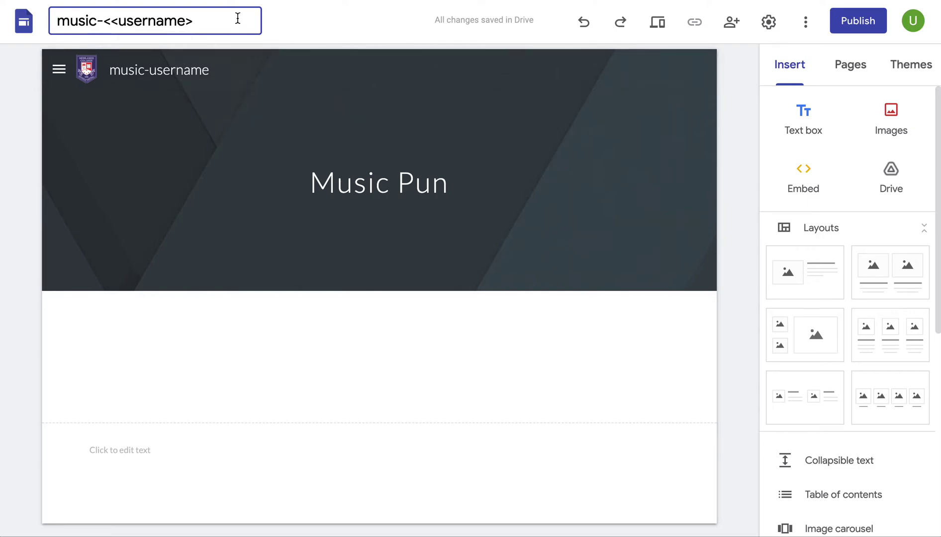
Step: Select the username placeholder in the document name so it can be replaced with laub
{"action": "triple_click", "coordinate": [143, 9]}
{"action": "left_click", "coordinate": [184, 21]}
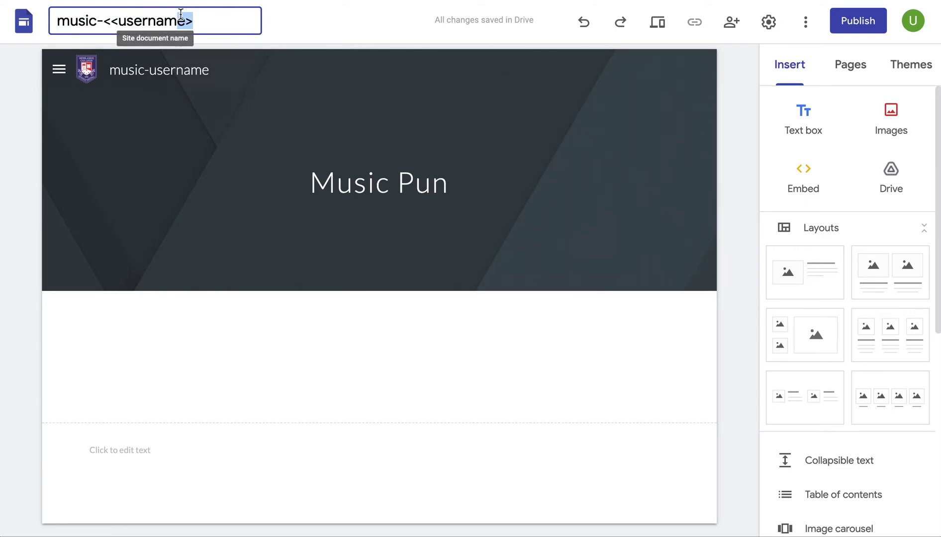
{"action": "triple_click", "coordinate": [220, 21]}
{"action": "left_click", "coordinate": [204, 22]}
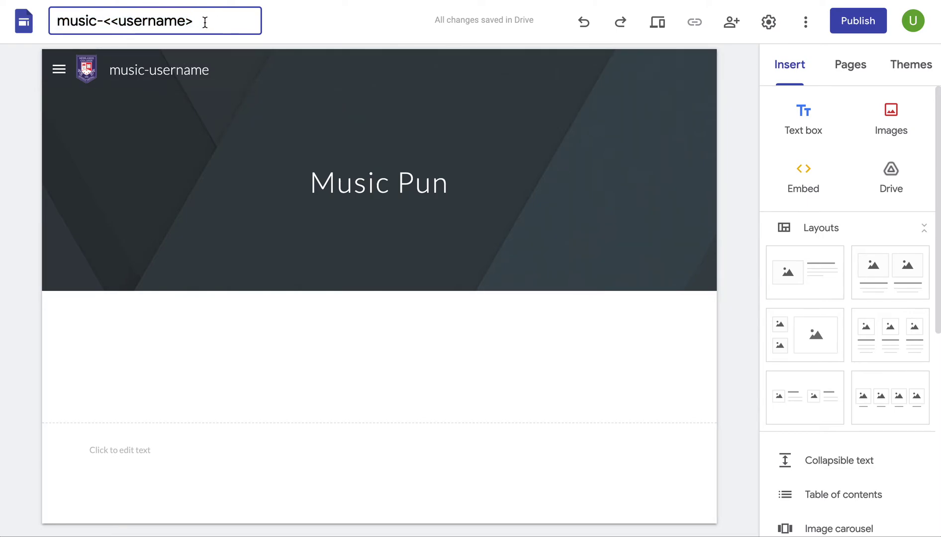
{"action": "left_click_drag", "start_coordinate": [204, 22], "coordinate": [108, 24]}
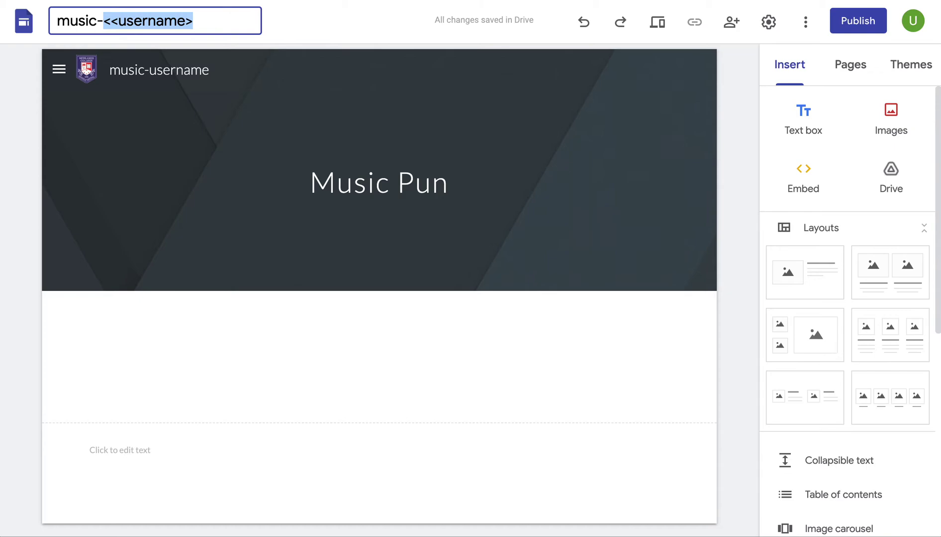
{"action": "type", "text": "lau"}
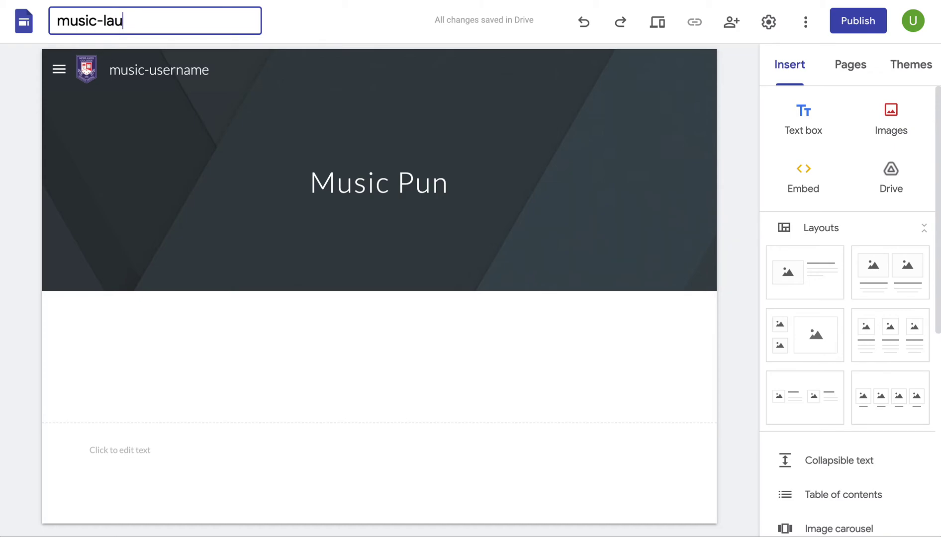
{"action": "type", "text": "b"}
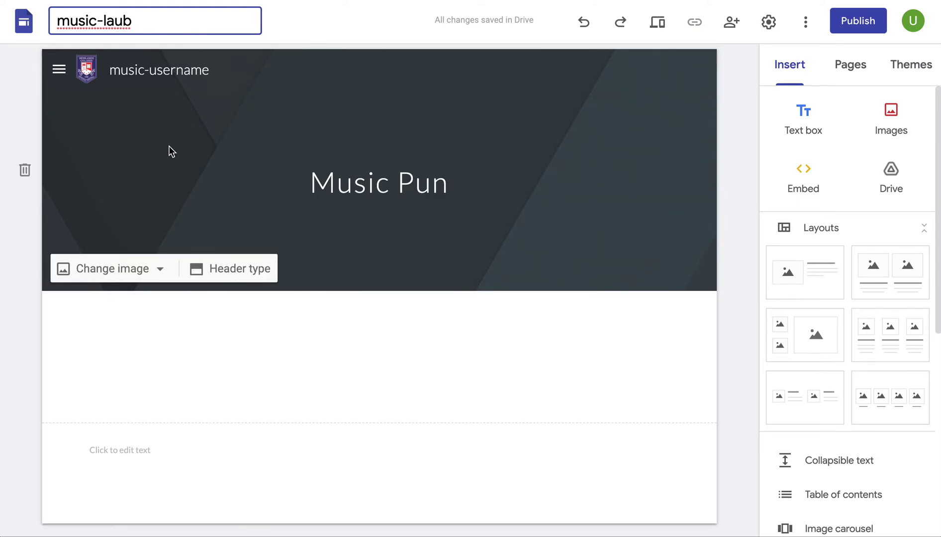
Step: Confirm the music-laub rename, replace 'username' in the header site name, and select the Music Pun title
{"action": "left_click", "coordinate": [214, 70]}
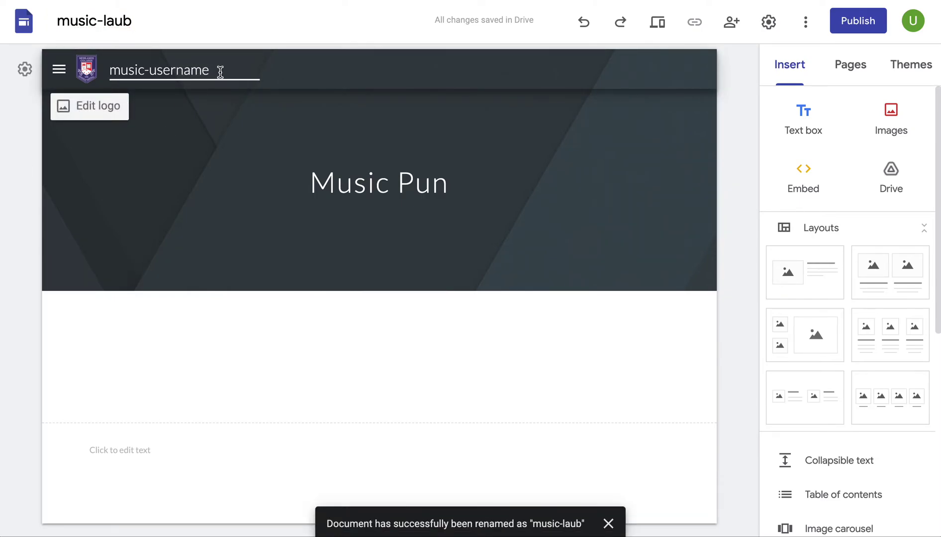
{"action": "left_click_drag", "start_coordinate": [220, 70], "coordinate": [150, 76]}
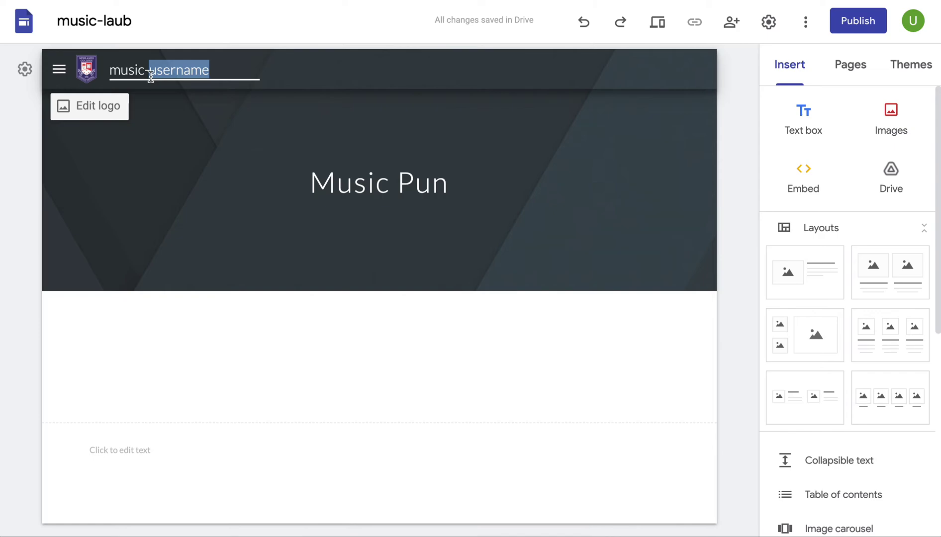
{"action": "type", "text": "laub"}
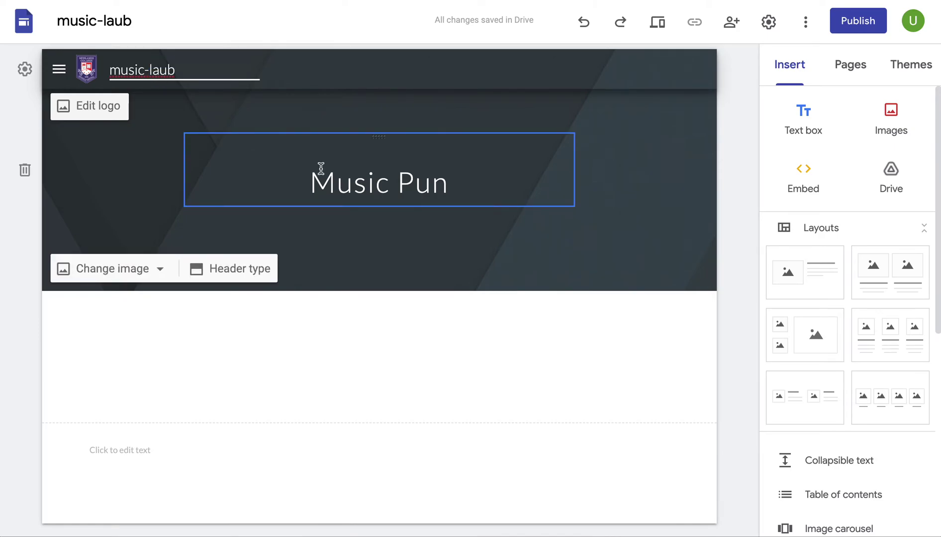
{"action": "left_click", "coordinate": [343, 185]}
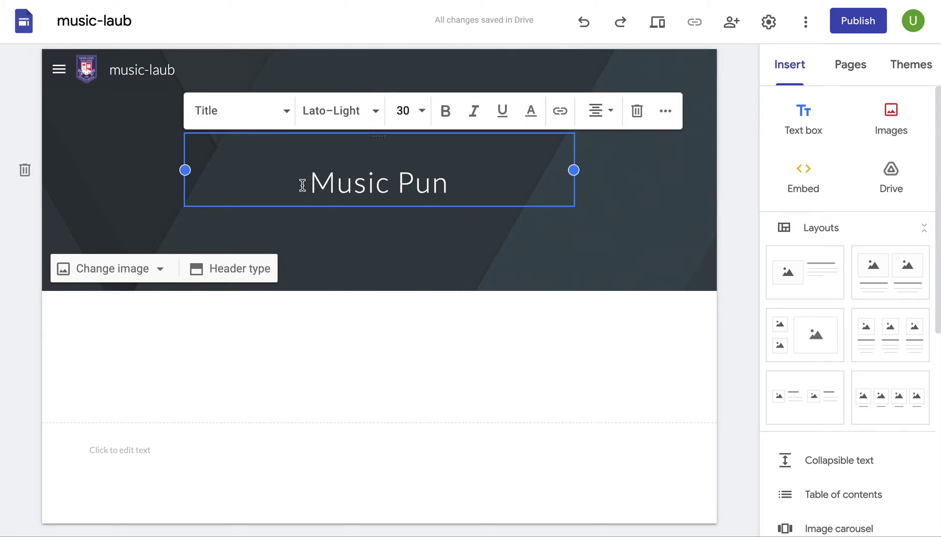
{"action": "left_click_drag", "start_coordinate": [303, 186], "coordinate": [445, 193]}
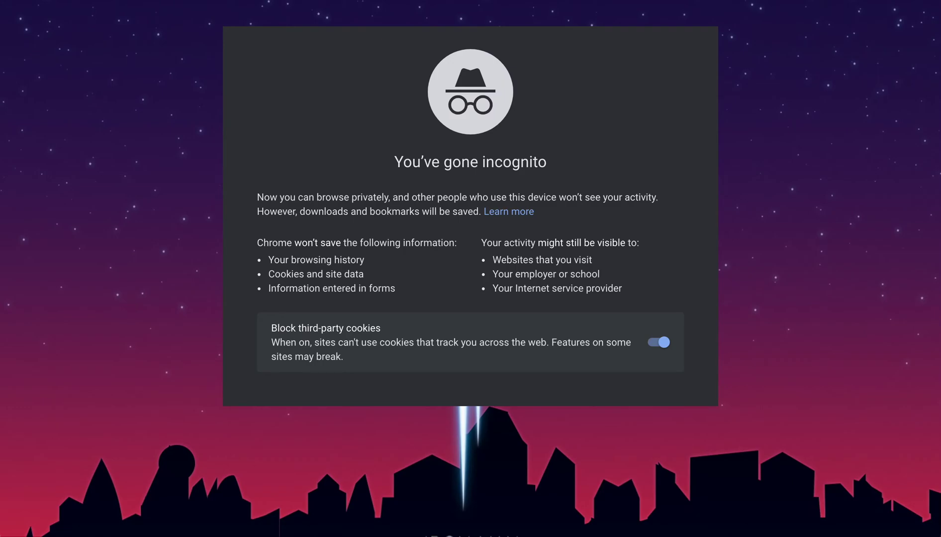
{"action": "type", "text": "musics"}
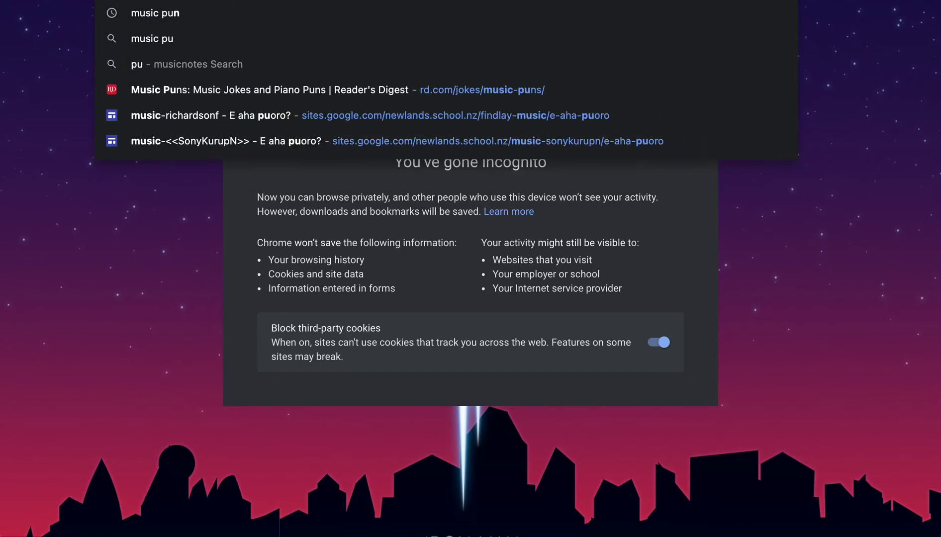
Step: Search for music puns, open the Thought Catalog article and select the musician-and-guitar fret pun
{"action": "key", "text": "Return"}
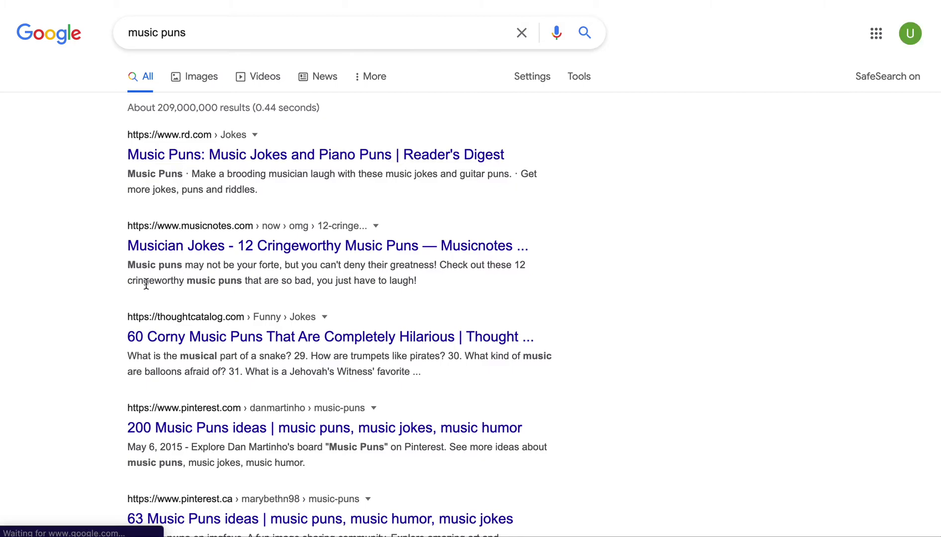
{"action": "scroll", "coordinate": [97, 341], "scroll_direction": "down", "scroll_amount": 2}
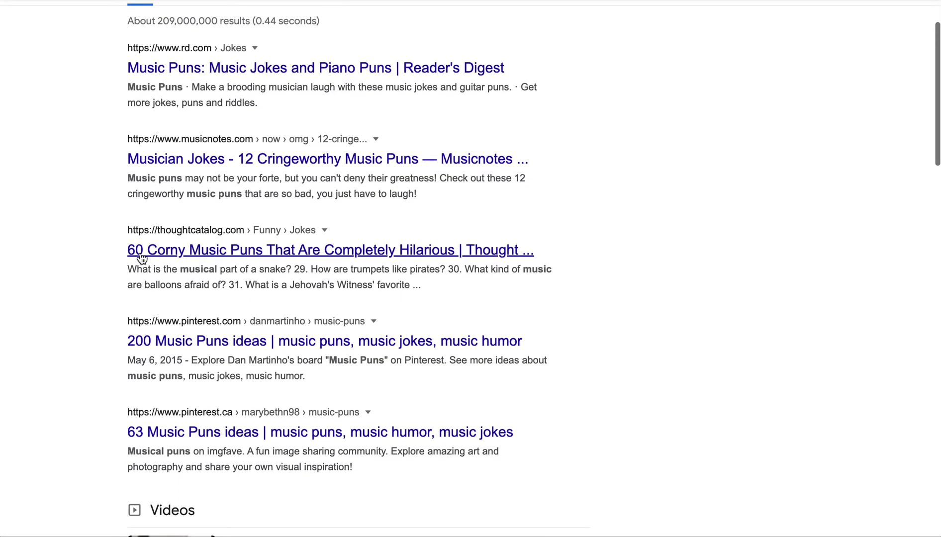
{"action": "left_click", "coordinate": [142, 258]}
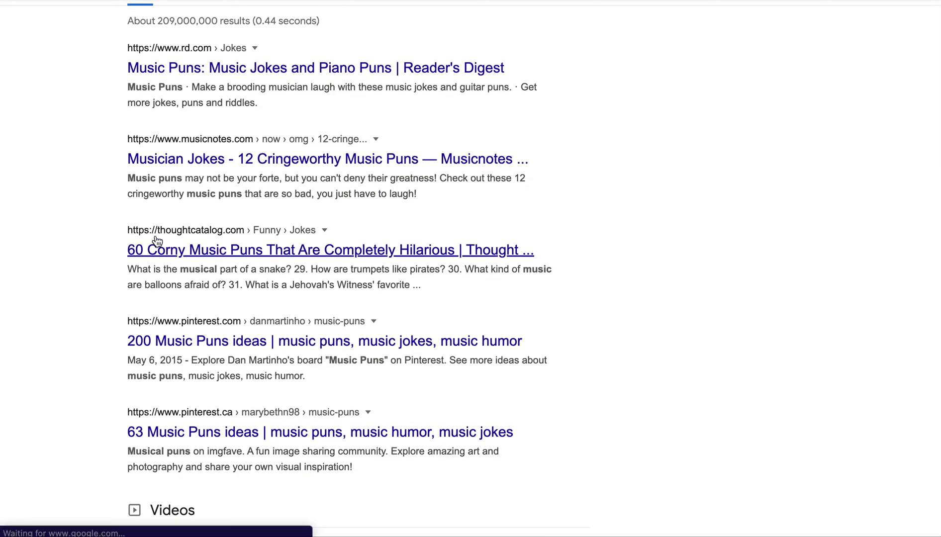
{"action": "scroll", "coordinate": [121, 300], "scroll_direction": "down", "scroll_amount": 5}
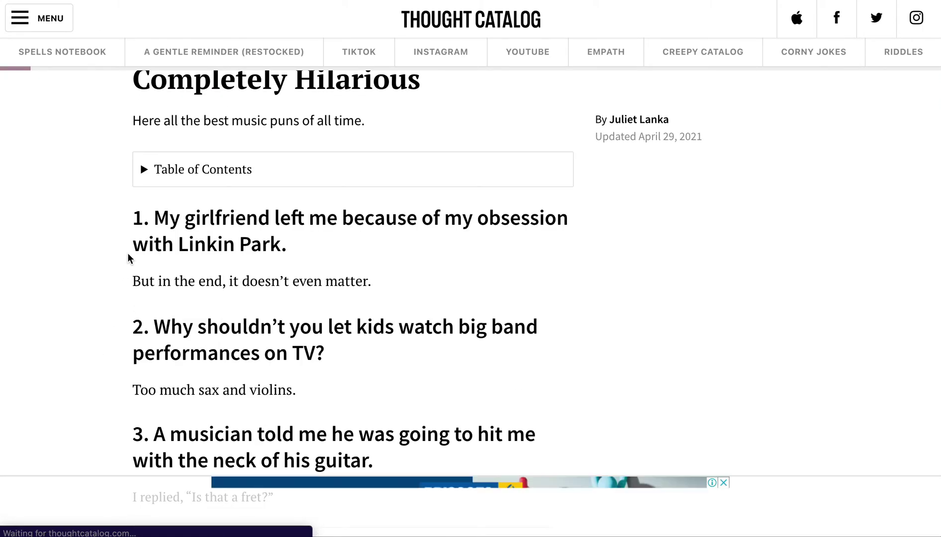
{"action": "scroll", "coordinate": [128, 256], "scroll_direction": "down", "scroll_amount": 1}
{"action": "scroll", "coordinate": [126, 270], "scroll_direction": "down", "scroll_amount": 3}
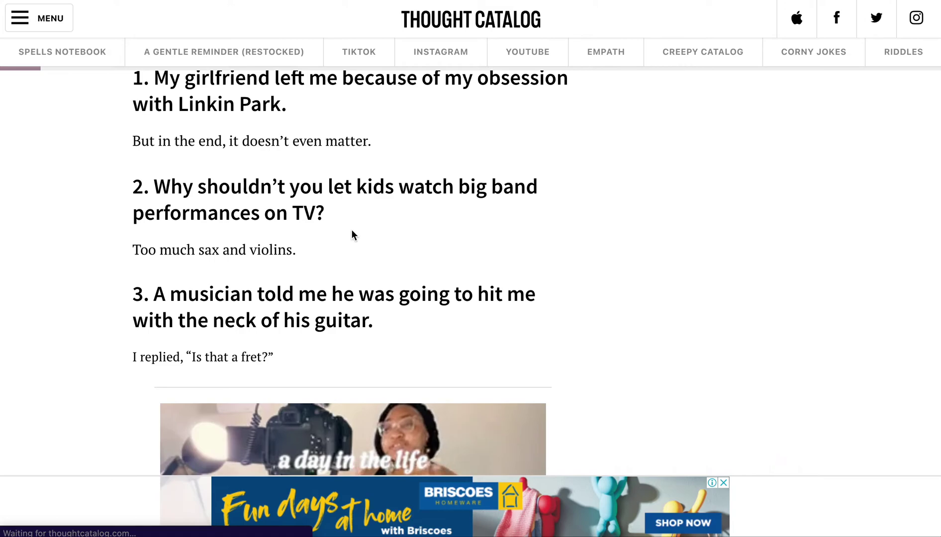
{"action": "scroll", "coordinate": [349, 237], "scroll_direction": "down", "scroll_amount": 1}
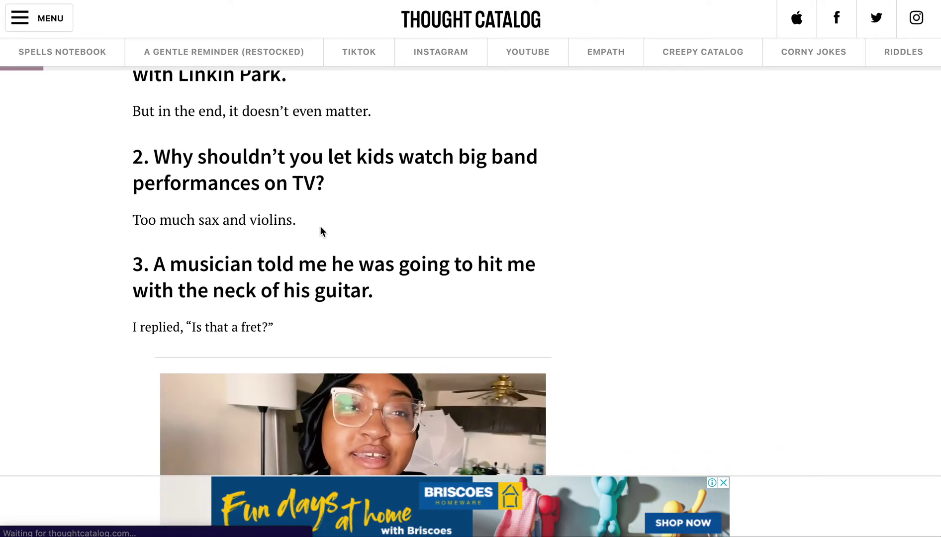
{"action": "left_click_drag", "start_coordinate": [320, 232], "coordinate": [157, 162]}
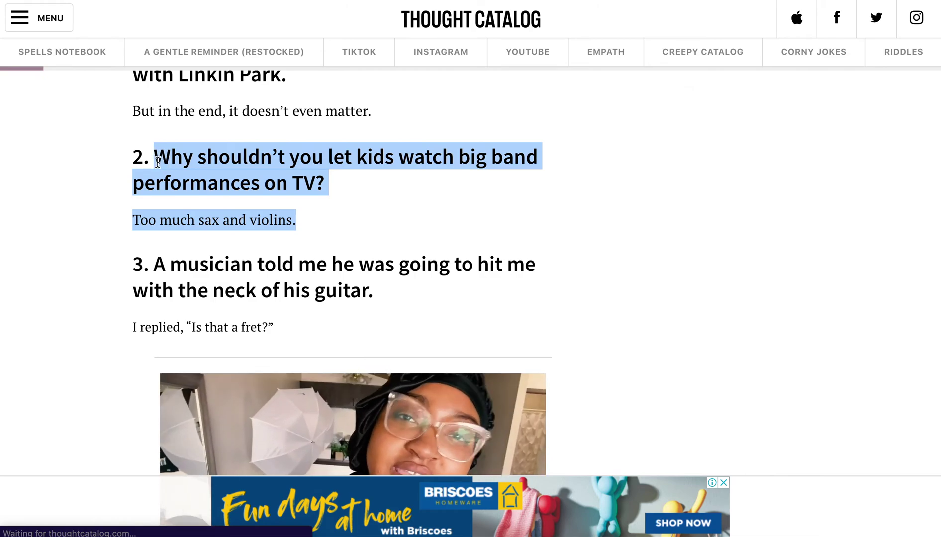
{"action": "left_click", "coordinate": [171, 252]}
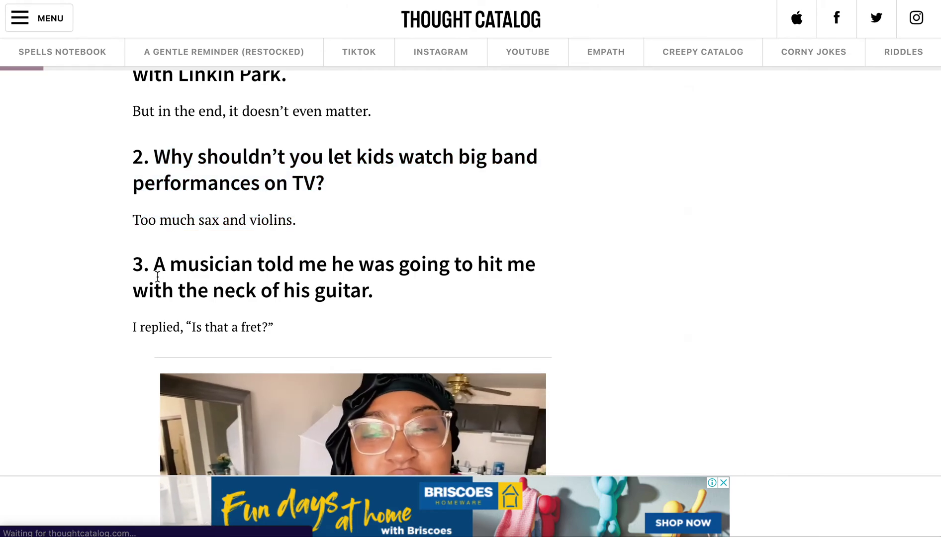
{"action": "scroll", "coordinate": [157, 276], "scroll_direction": "down", "scroll_amount": 2}
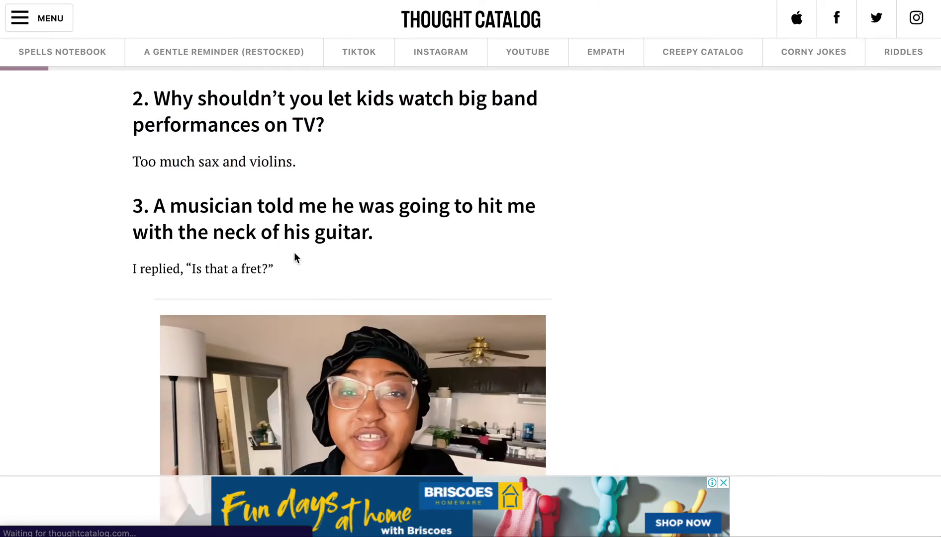
{"action": "left_click_drag", "start_coordinate": [297, 274], "coordinate": [157, 210]}
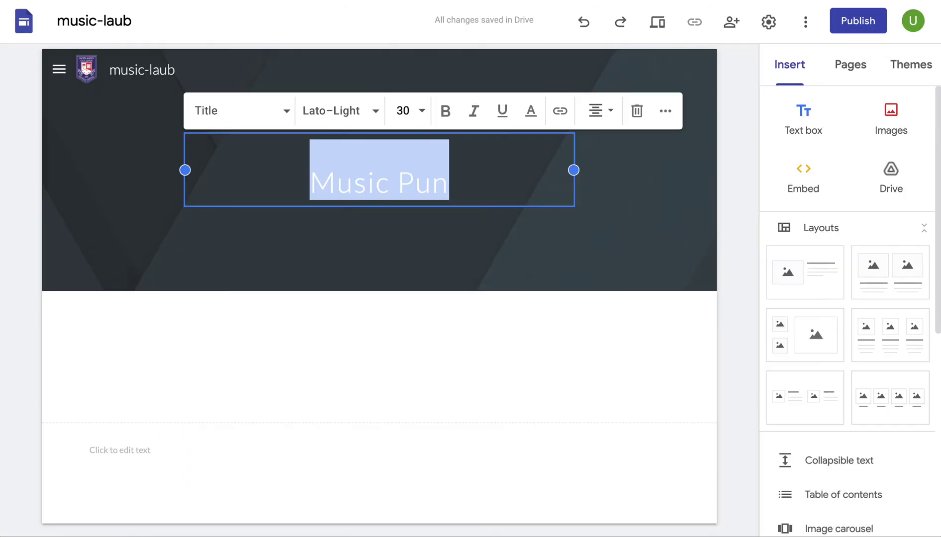
{"action": "mouse_move", "coordinate": [428, 182]}
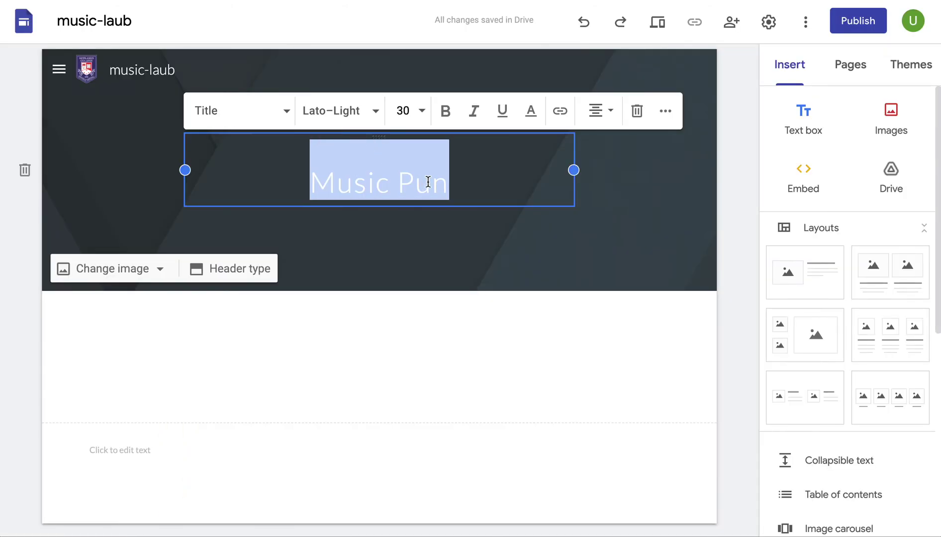
Step: Paste the fret pun over the Music Pun title and remove the empty line
{"action": "key", "text": "ctrl+v"}
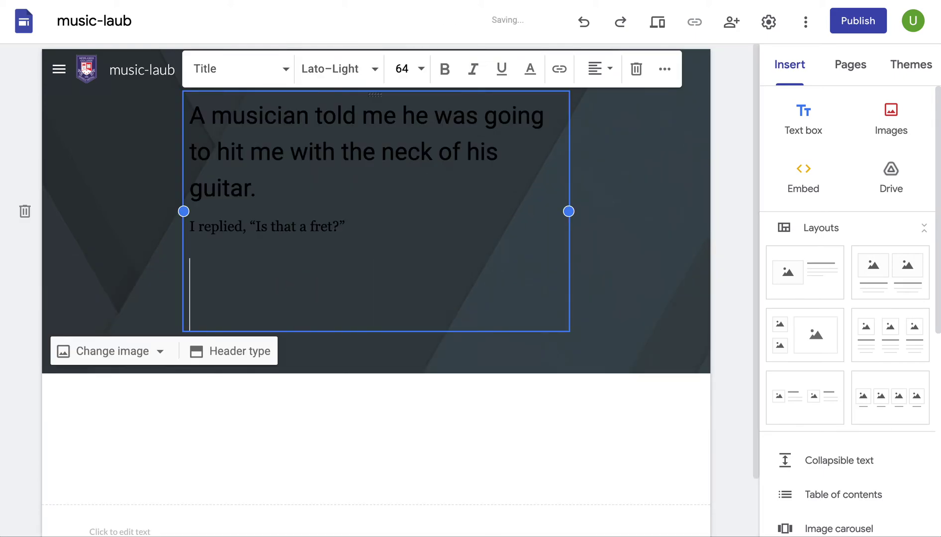
{"action": "key", "text": "BackSpace"}
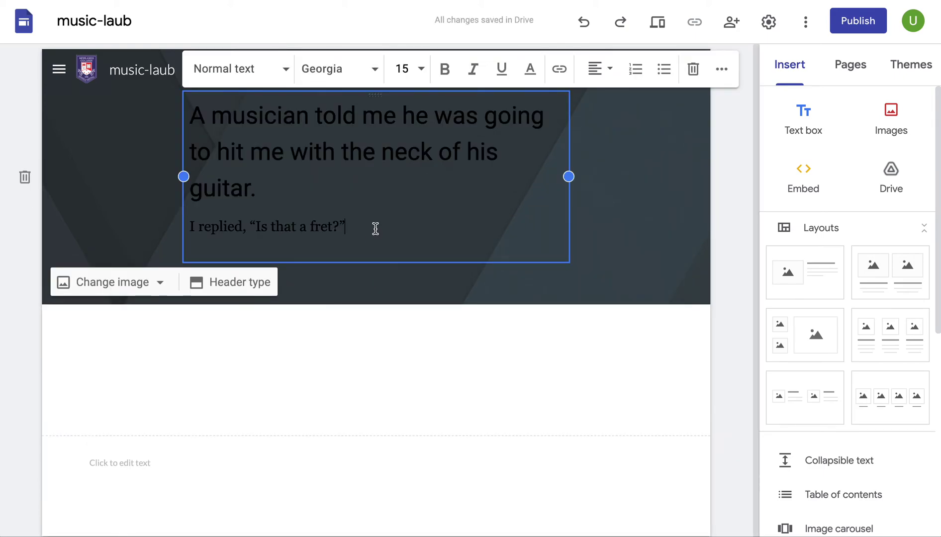
{"action": "left_click_drag", "start_coordinate": [291, 194], "coordinate": [177, 118]}
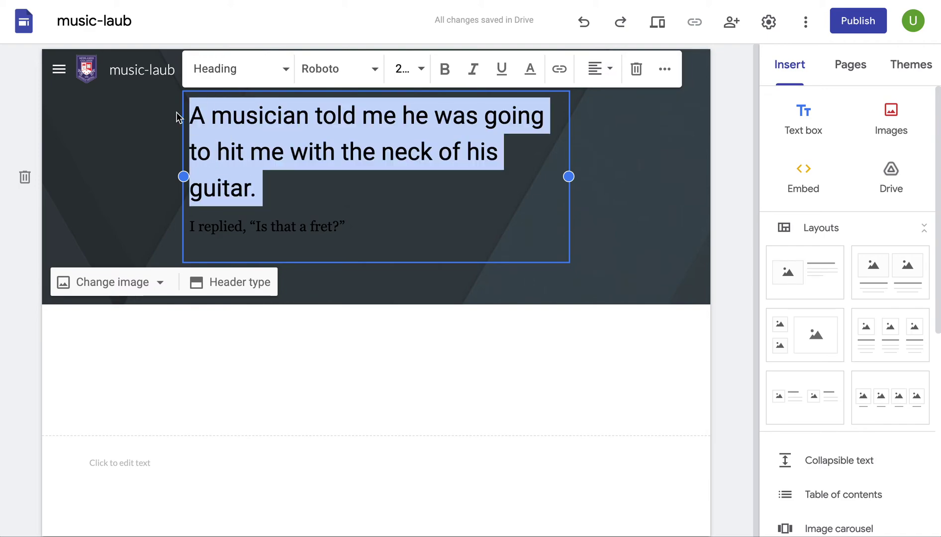
Step: Centre the pun's opening sentence and make its text white
{"action": "left_click", "coordinate": [594, 69]}
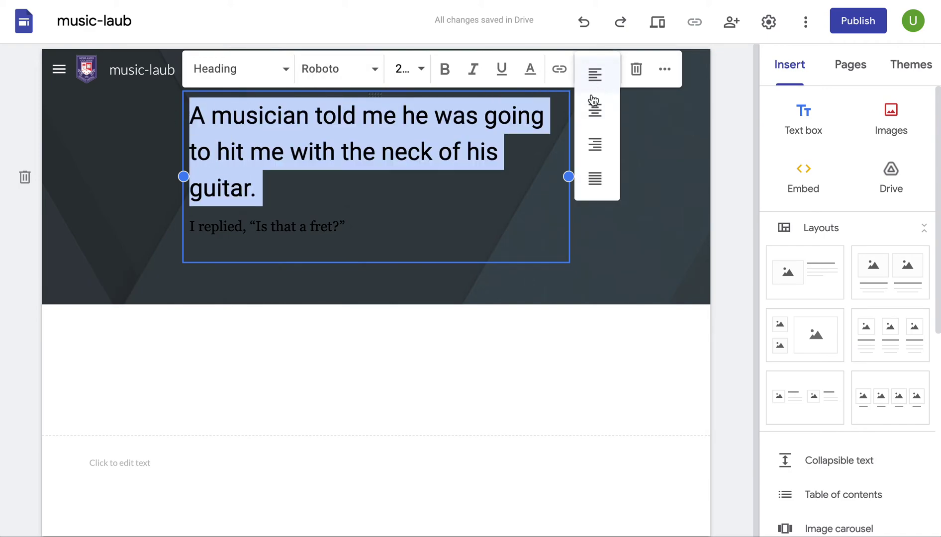
{"action": "left_click", "coordinate": [594, 105]}
{"action": "left_click", "coordinate": [530, 68]}
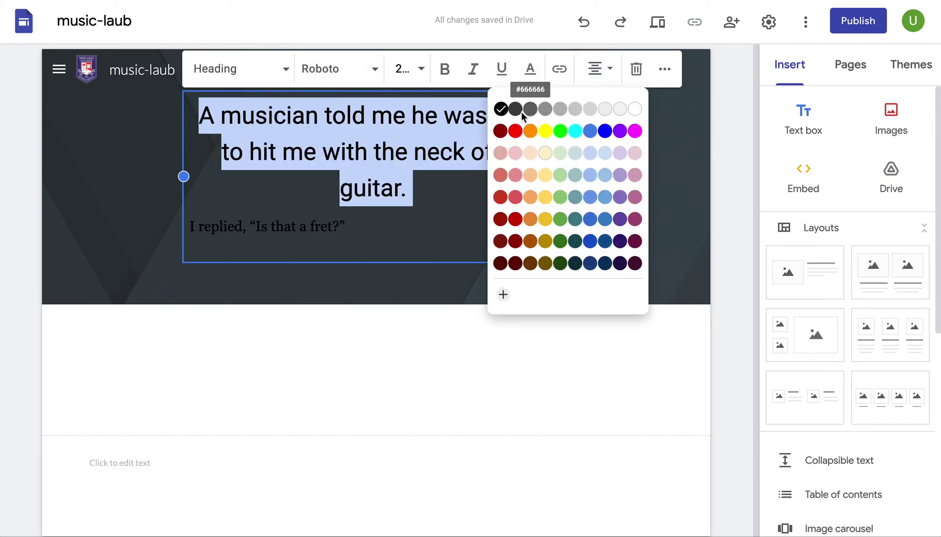
{"action": "left_click", "coordinate": [635, 109]}
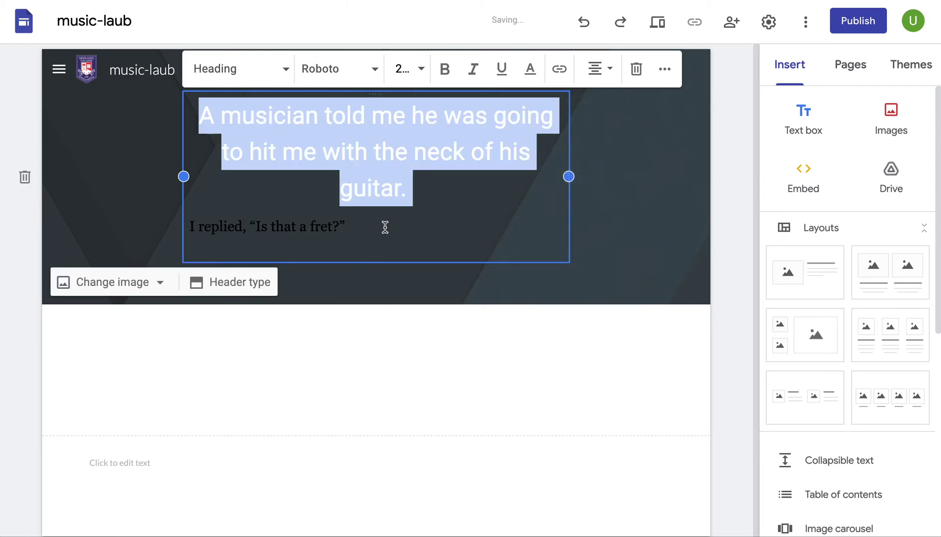
{"action": "left_click", "coordinate": [385, 227]}
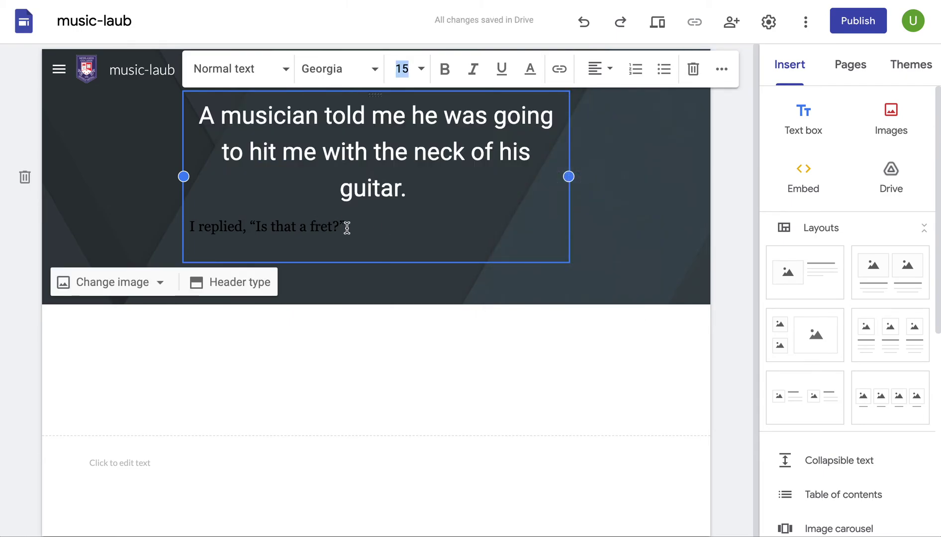
Step: Centre the 'I replied' line and set it in Comic Sans
{"action": "left_click_drag", "start_coordinate": [347, 229], "coordinate": [188, 229]}
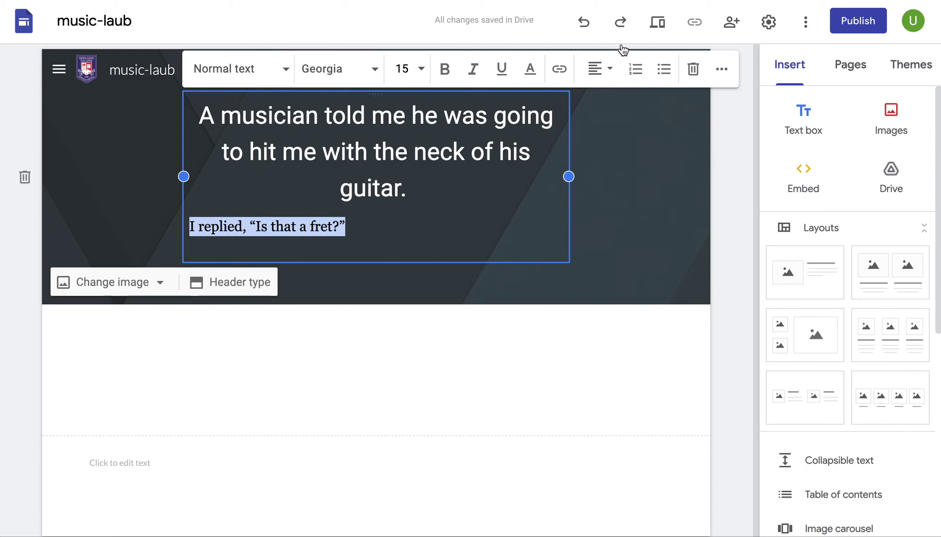
{"action": "left_click", "coordinate": [601, 74]}
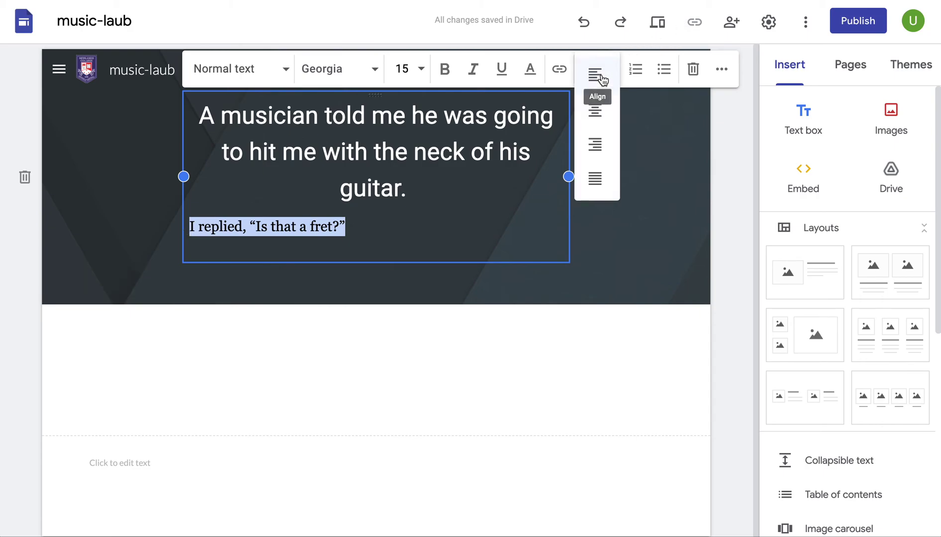
{"action": "left_click", "coordinate": [597, 122]}
{"action": "left_click", "coordinate": [357, 69]}
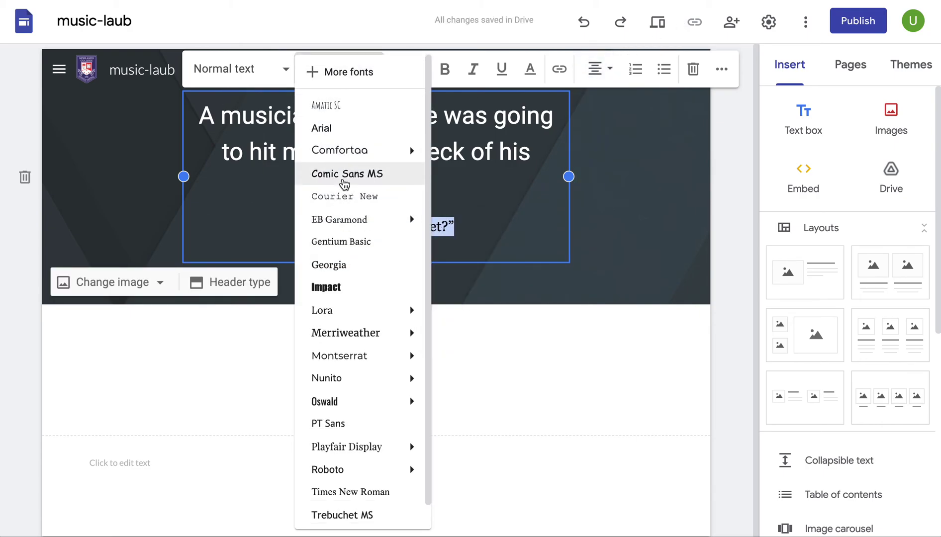
{"action": "left_click", "coordinate": [344, 176]}
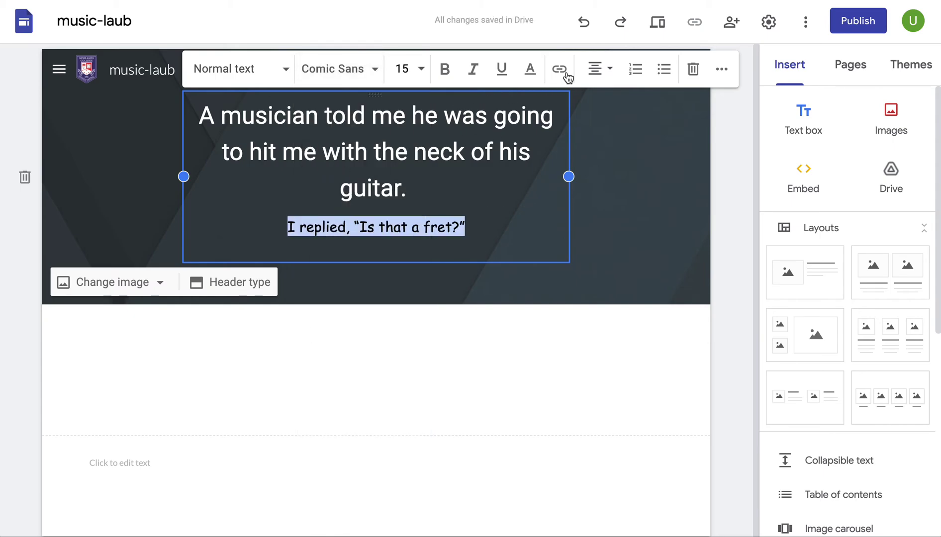
Step: Enlarge the reply line to font size 24
{"action": "left_click", "coordinate": [422, 73]}
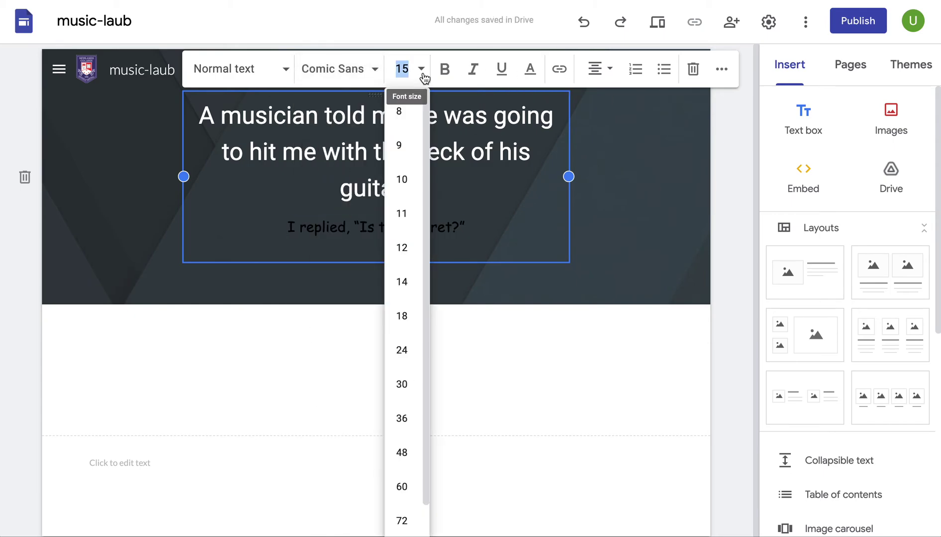
{"action": "left_click", "coordinate": [403, 316]}
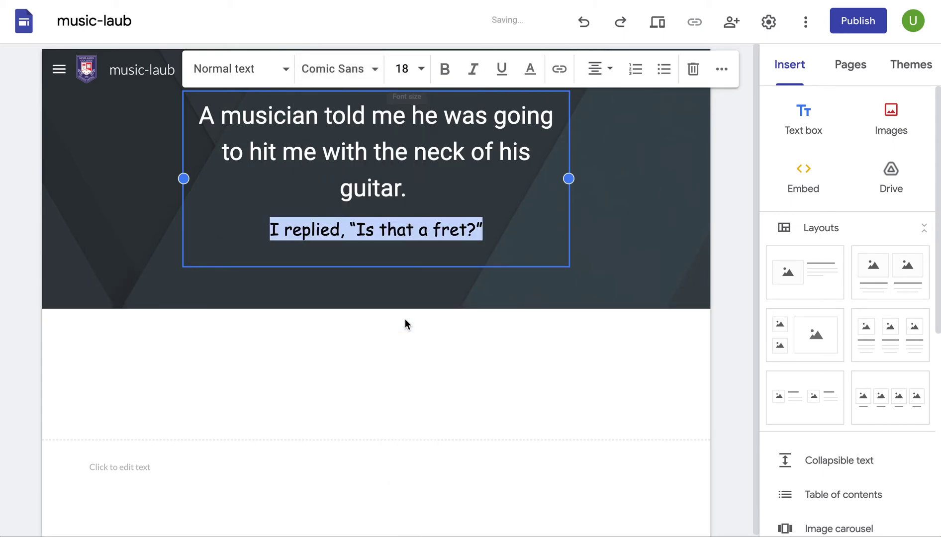
{"action": "left_click", "coordinate": [421, 69]}
{"action": "left_click", "coordinate": [401, 358]}
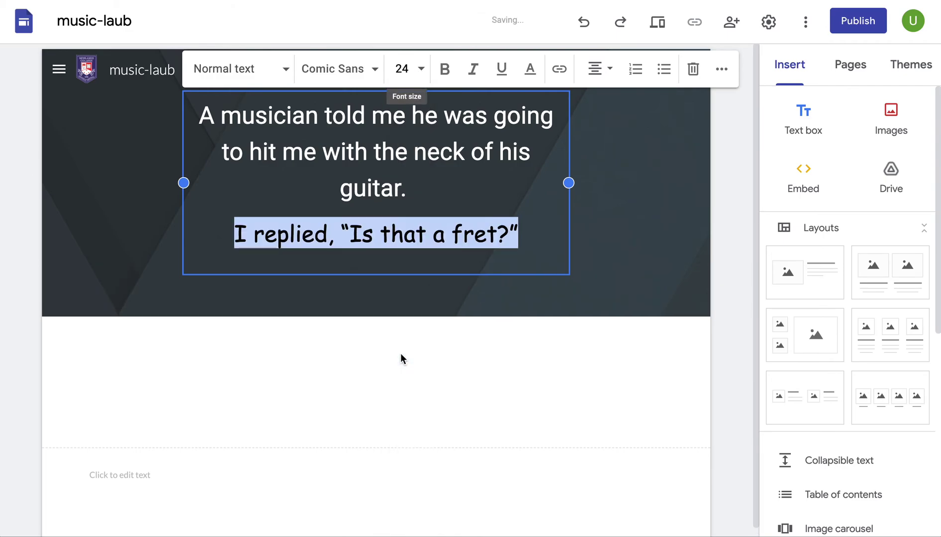
{"action": "left_click", "coordinate": [652, 206]}
{"action": "left_click", "coordinate": [323, 190]}
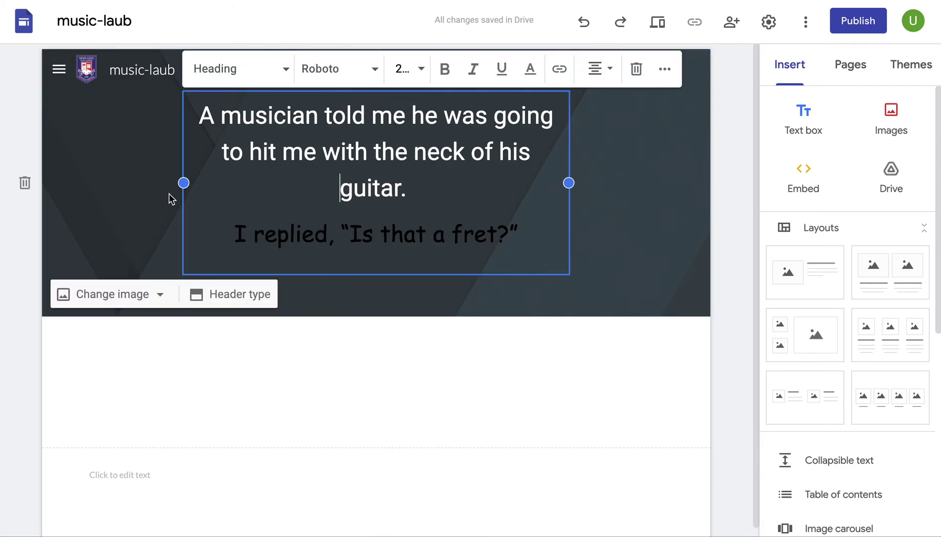
Step: Widen the header text box on both sides so the pun sits on two lines
{"action": "left_click_drag", "start_coordinate": [183, 183], "coordinate": [114, 175]}
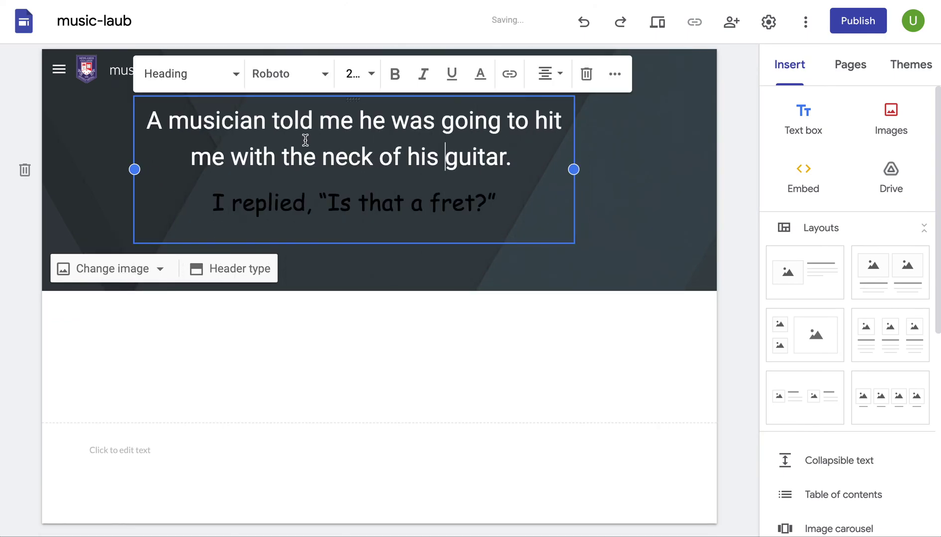
{"action": "left_click_drag", "start_coordinate": [574, 169], "coordinate": [633, 174]}
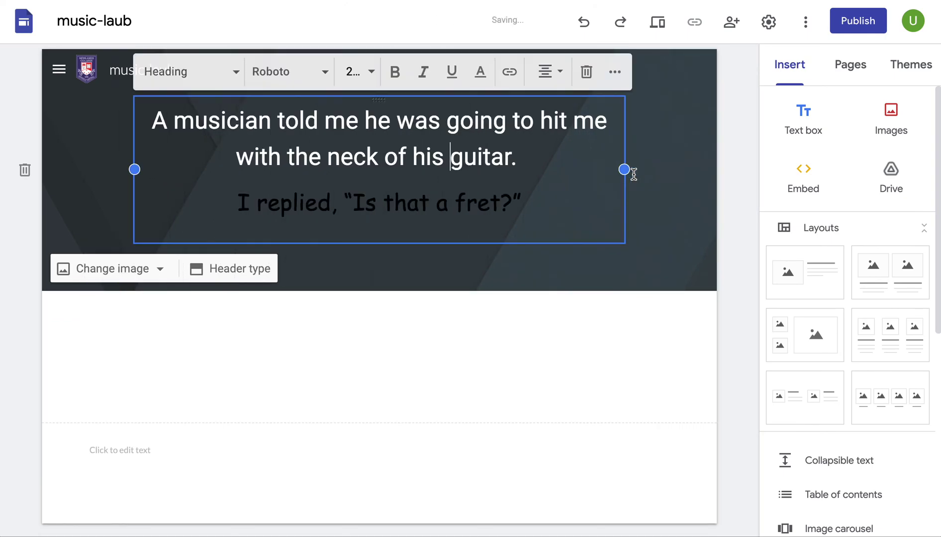
{"action": "left_click", "coordinate": [381, 204]}
{"action": "left_click_drag", "start_coordinate": [528, 204], "coordinate": [239, 196]}
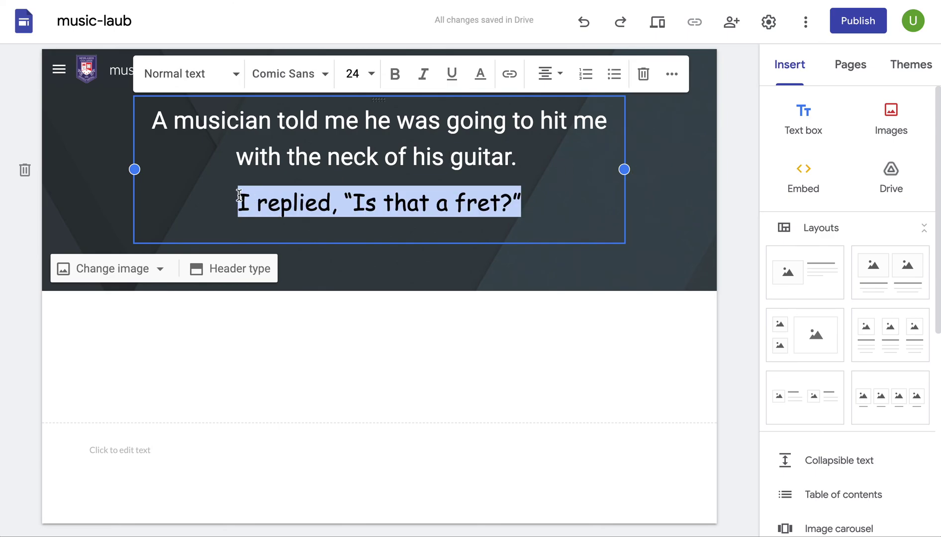
Step: Make the reply line white to match the opening sentence and deselect to view the result
{"action": "left_click", "coordinate": [480, 73]}
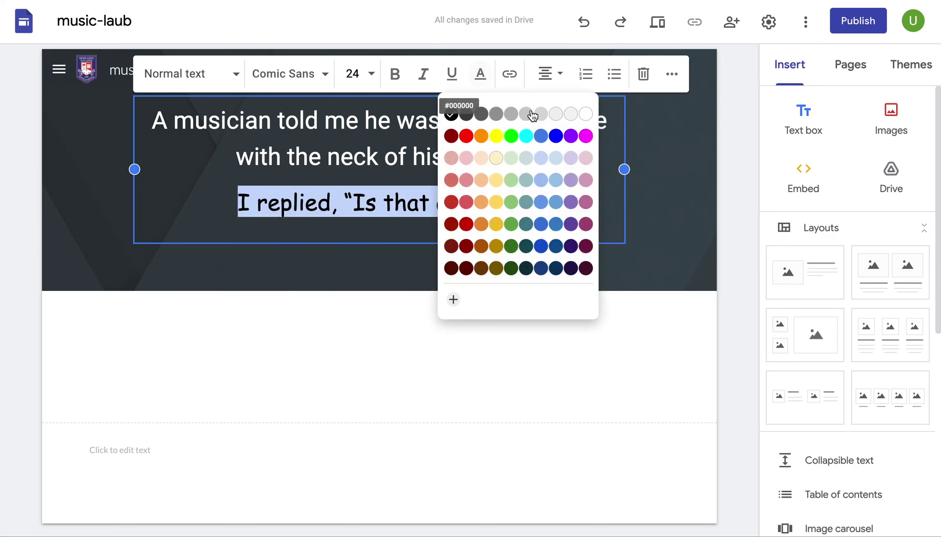
{"action": "left_click", "coordinate": [584, 111]}
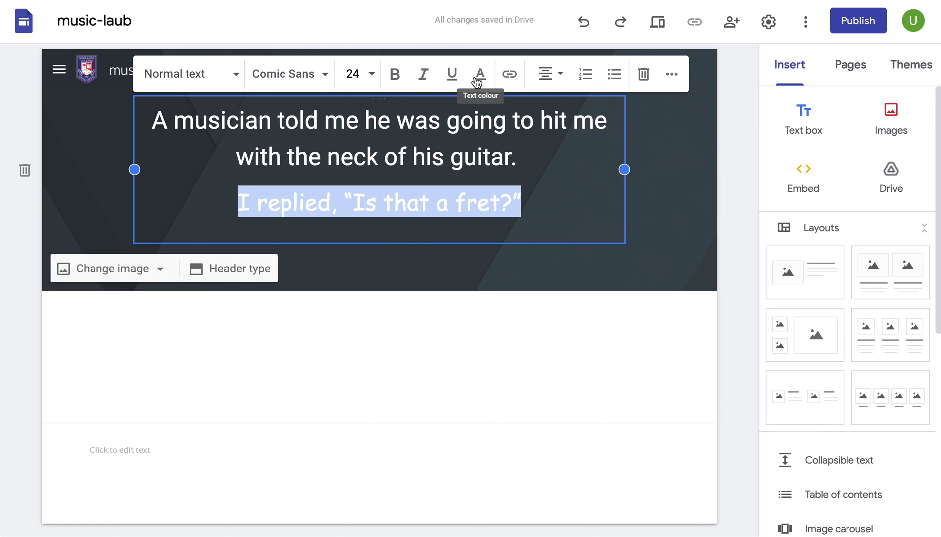
{"action": "left_click", "coordinate": [480, 74]}
{"action": "left_click", "coordinate": [586, 114]}
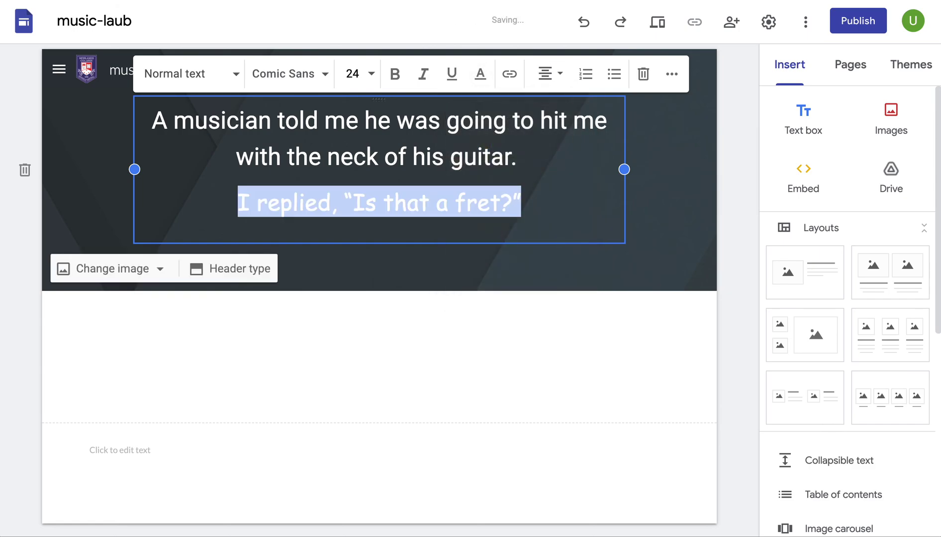
{"action": "left_click", "coordinate": [361, 399]}
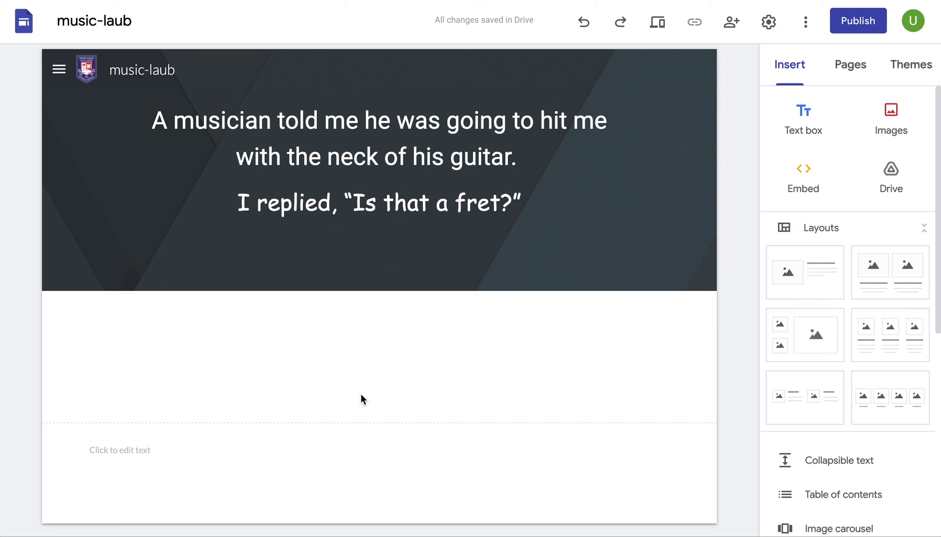